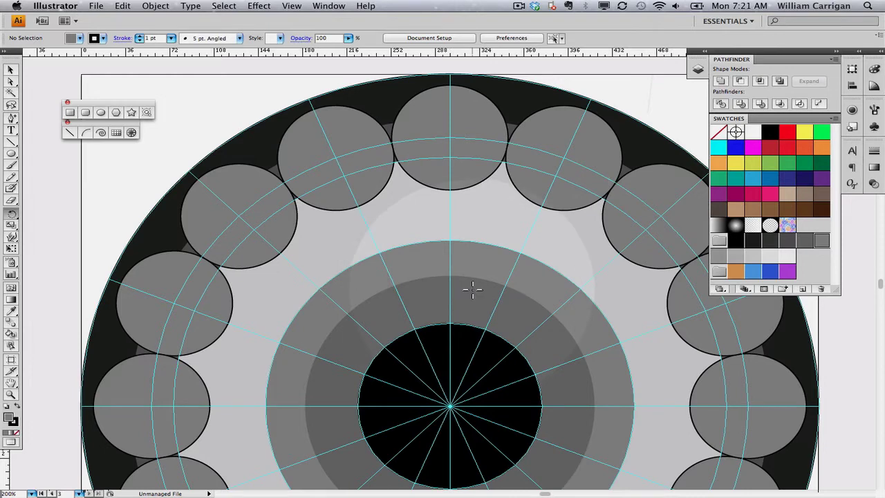
# Draw a vertical line about 590 pt long with the Line Segment tool, extending both ways from the center of the eyeball circles.
pyautogui.press('super')
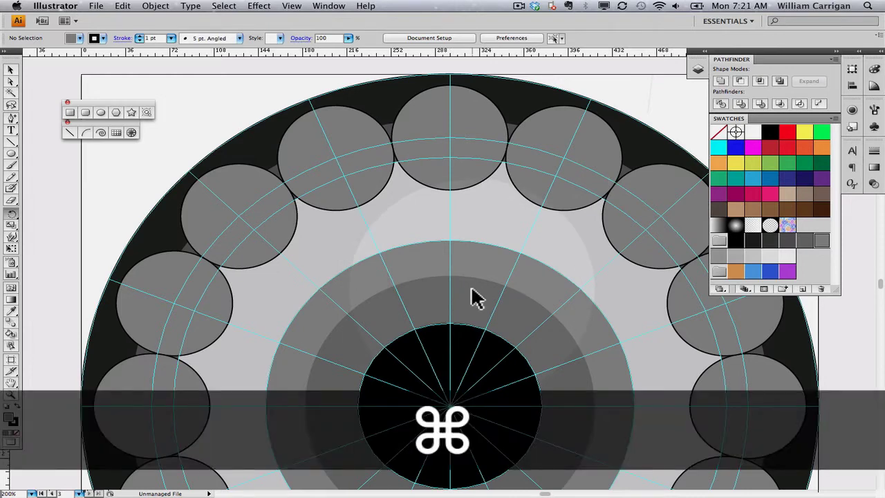
pyautogui.moveTo(473, 297)
pyautogui.mouseDown()
pyautogui.moveTo(449, 247)
pyautogui.moveTo(450, 218)
pyautogui.moveTo(272, 286)
pyautogui.moveTo(267, 342)
pyautogui.moveTo(253, 350)
pyautogui.moveTo(290, 297)
pyautogui.moveTo(387, 228)
pyautogui.moveTo(257, 324)
pyautogui.moveTo(311, 349)
pyautogui.moveTo(421, 336)
pyautogui.moveTo(461, 371)
pyautogui.moveTo(452, 407)
pyautogui.mouseUp()
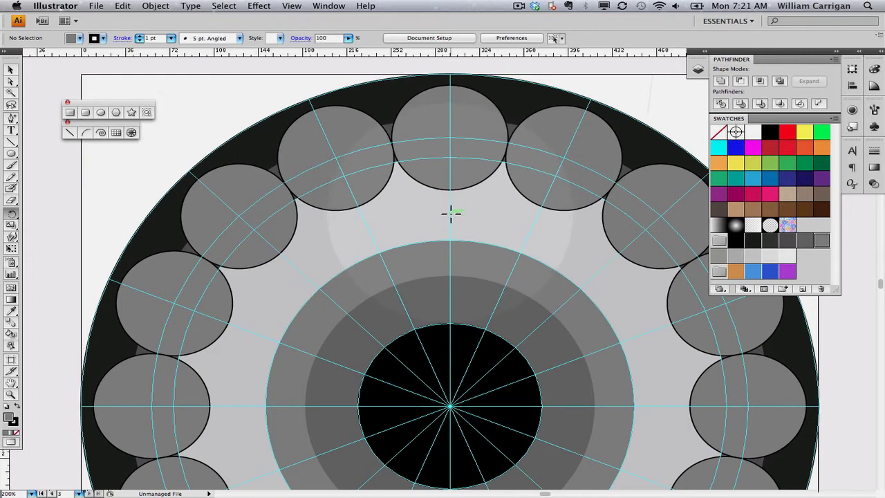
pyautogui.moveTo(451, 213); pyautogui.dragTo(459, 213)
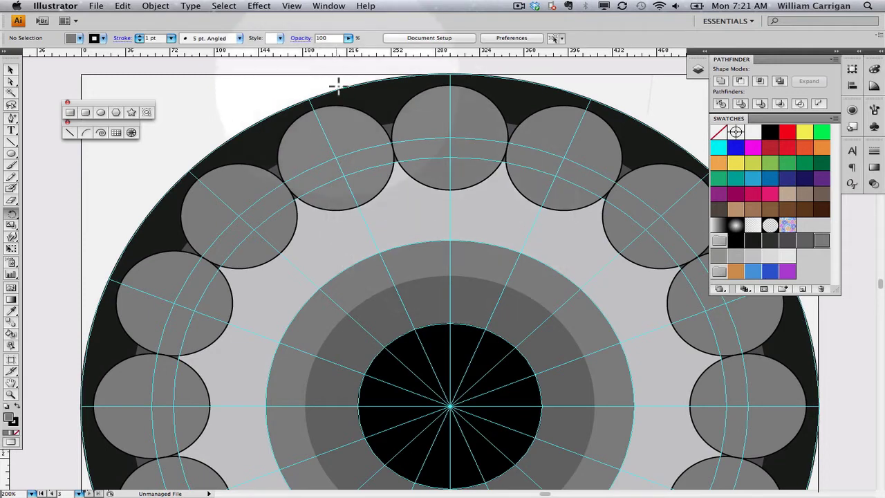
pyautogui.click(69, 132)
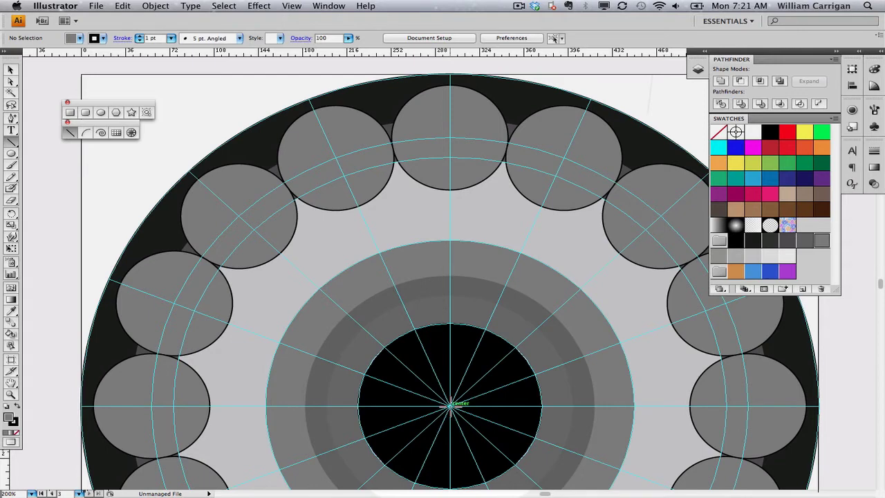
pyautogui.moveTo(451, 404); pyautogui.dragTo(450, 80)
pyautogui.press('shift')
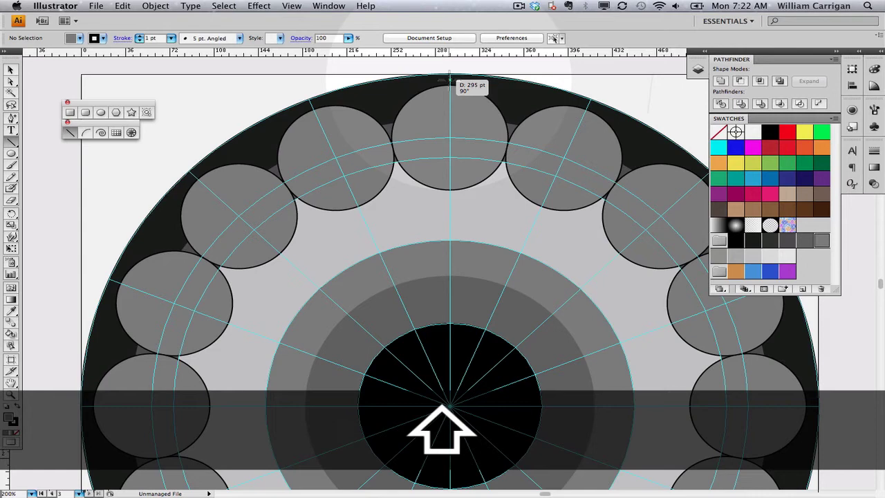
pyautogui.moveTo(450, 78); pyautogui.dragTo(450, 78)
pyautogui.press('alt')
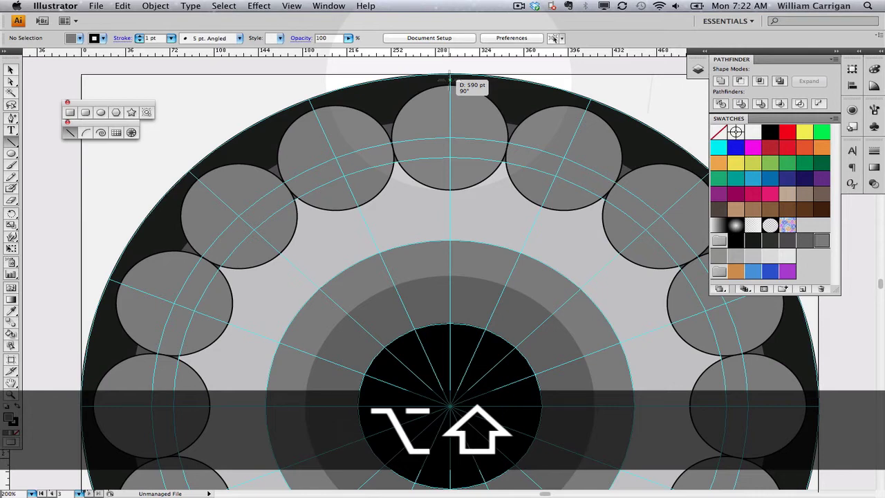
pyautogui.moveTo(450, 78); pyautogui.dragTo(449, 79)
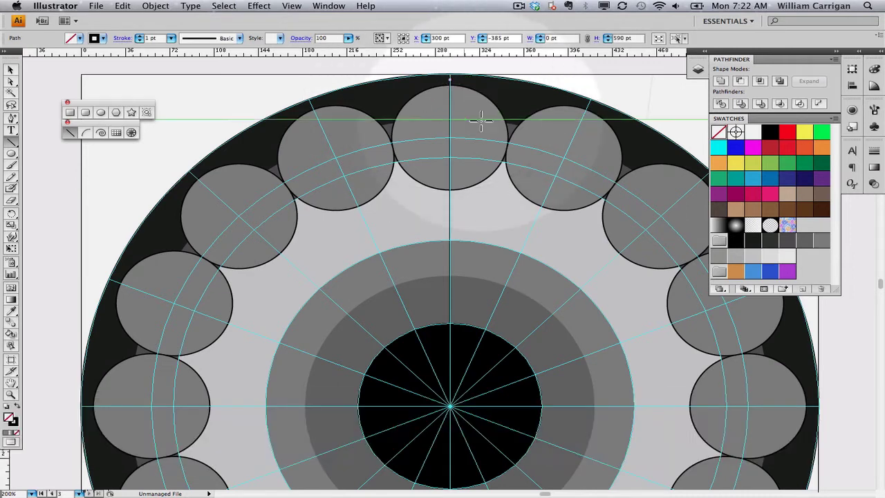
# Collapse the Eye Ball sublayer and hide the Guide sublayer.
pyautogui.click(702, 64)
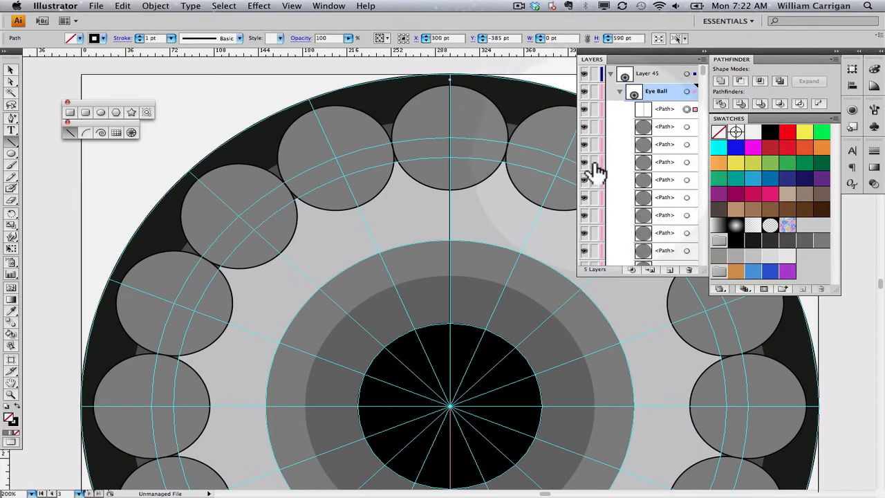
pyautogui.click(619, 92)
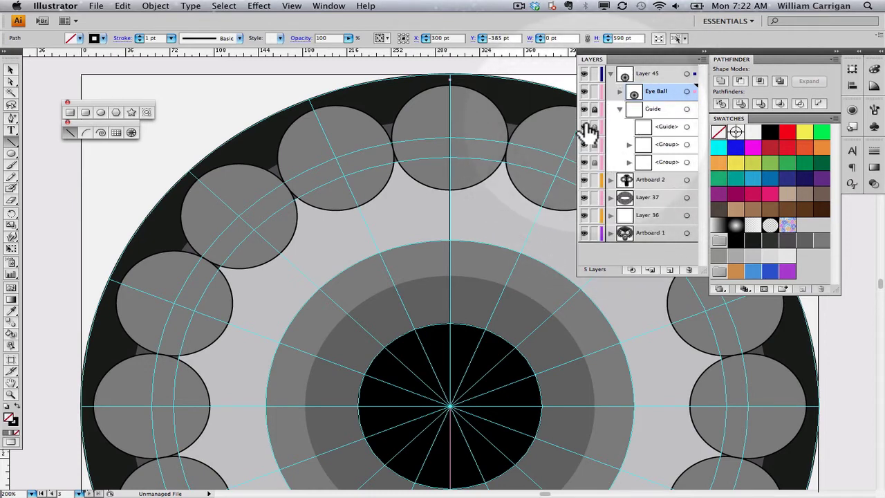
pyautogui.click(584, 109)
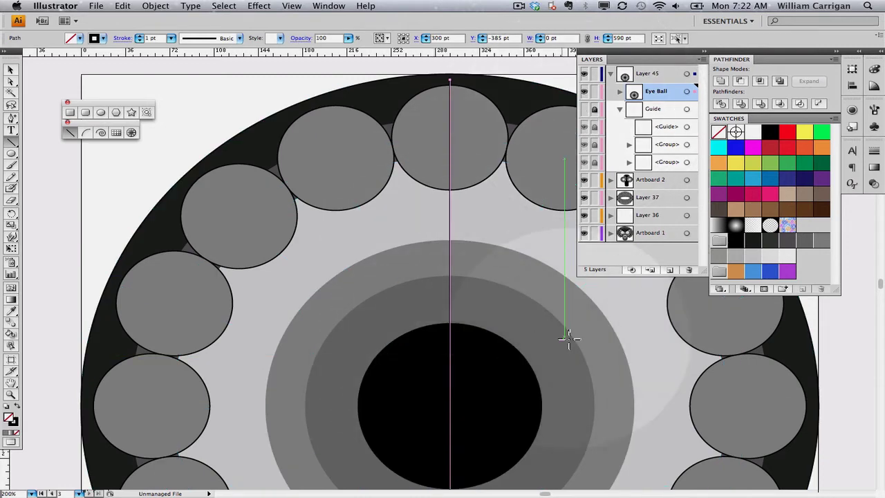
# Set the vertical line's stroke color to very light gray, hiding its selection edges while recoloring and showing them again.
pyautogui.scroll(-10, 567, 336)
pyautogui.scroll(-3, 569, 339)
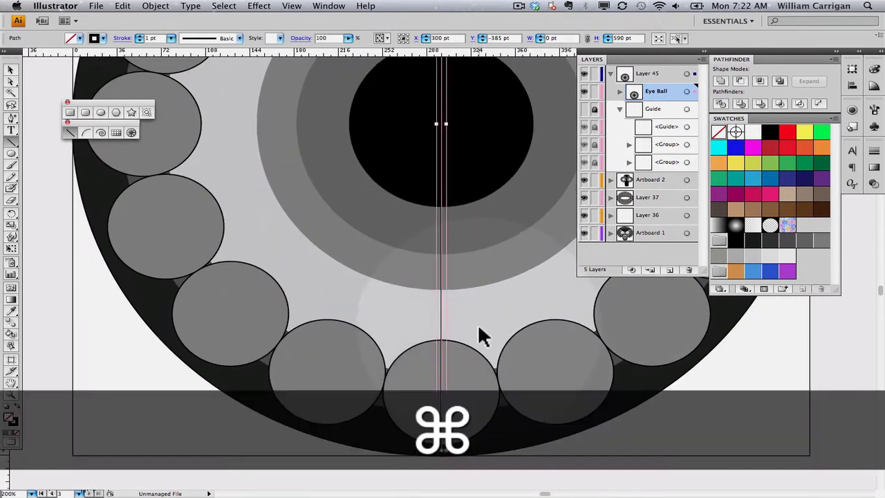
pyautogui.press('super+h')
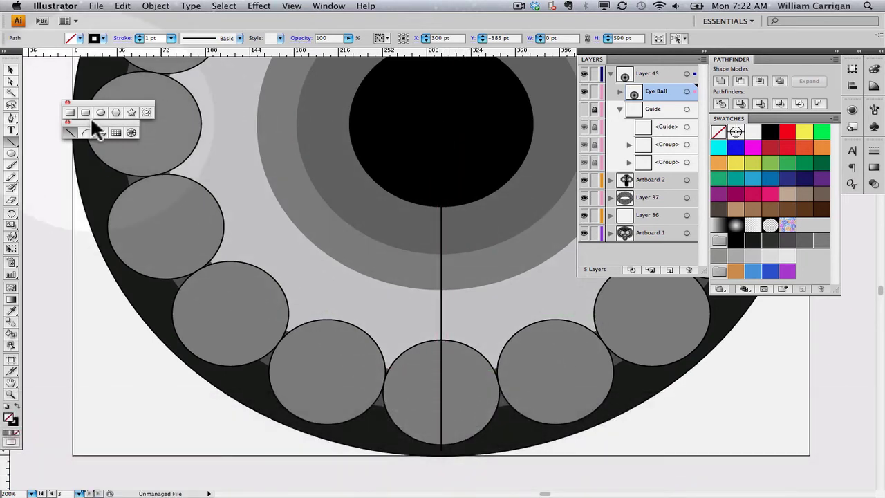
pyautogui.click(102, 38)
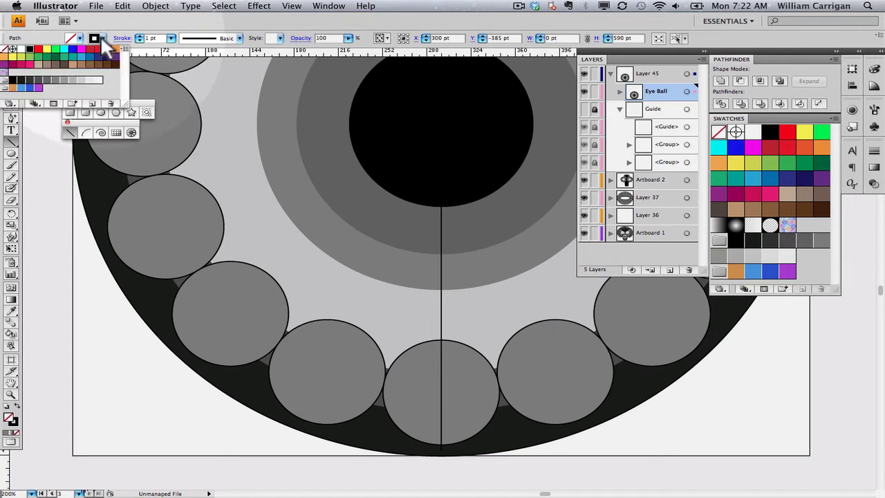
pyautogui.click(90, 81)
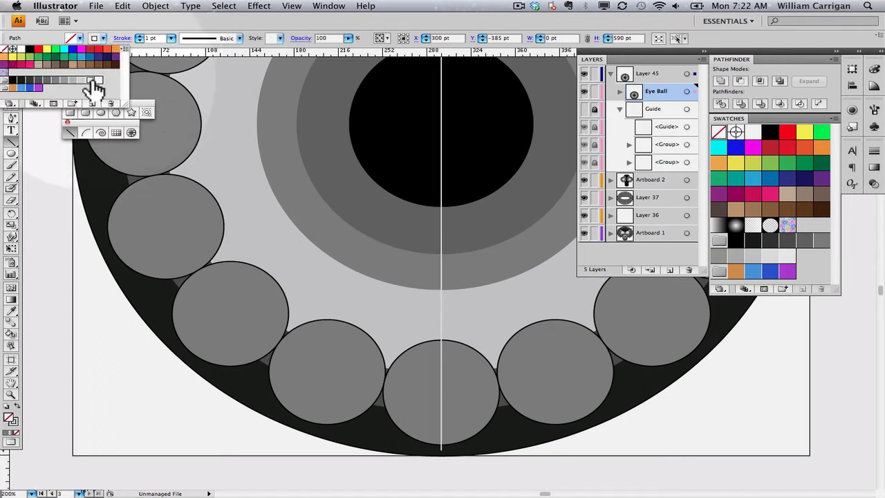
pyautogui.moveTo(435, 258); pyautogui.dragTo(461, 264)
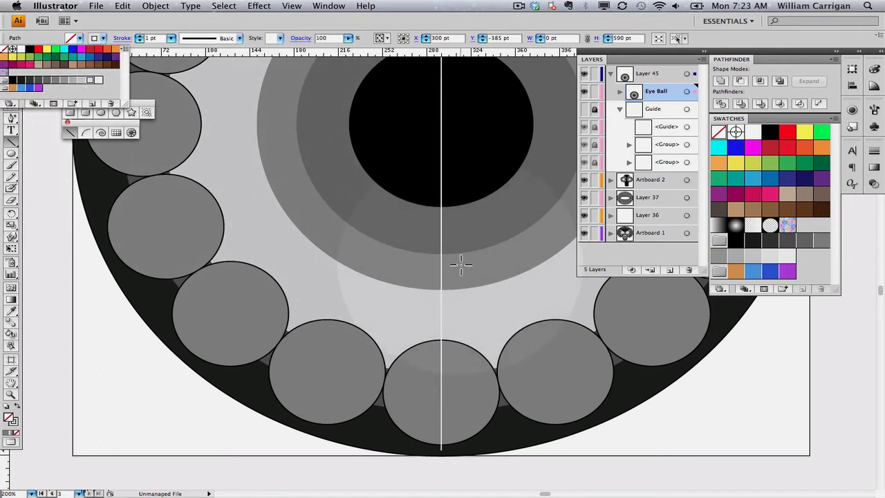
pyautogui.press('super+minus')
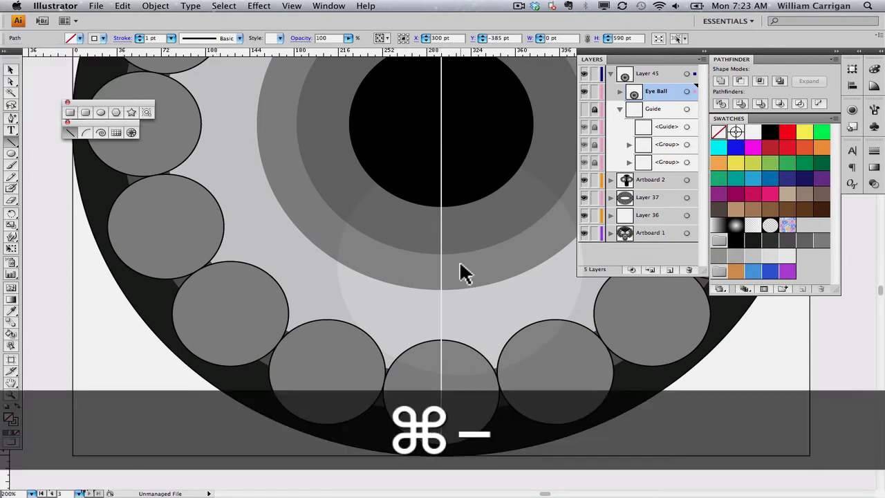
pyautogui.scroll(-1, 459, 177)
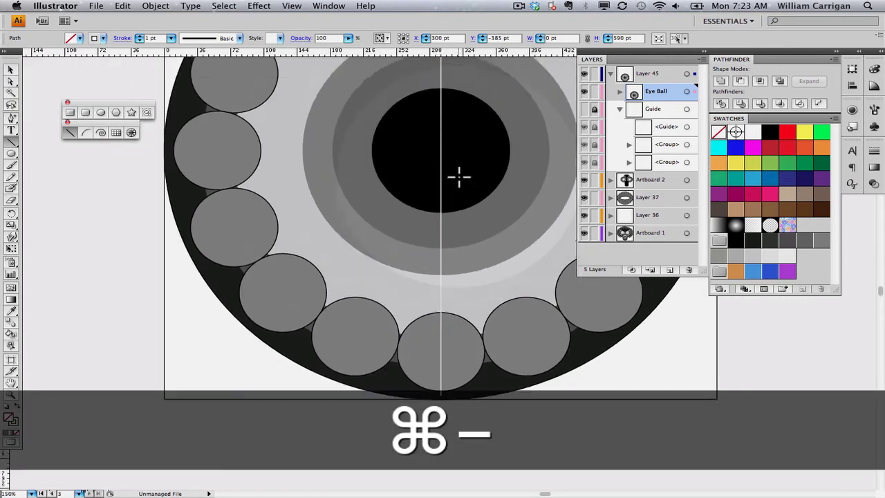
pyautogui.scroll(4, 458, 177)
pyautogui.moveTo(458, 176); pyautogui.dragTo(455, 263)
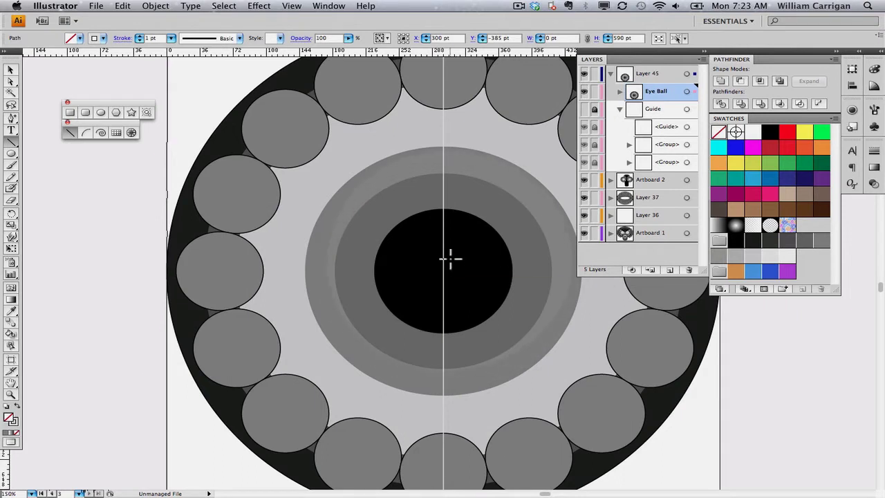
pyautogui.press('super+h')
pyautogui.scroll(-1, 455, 178)
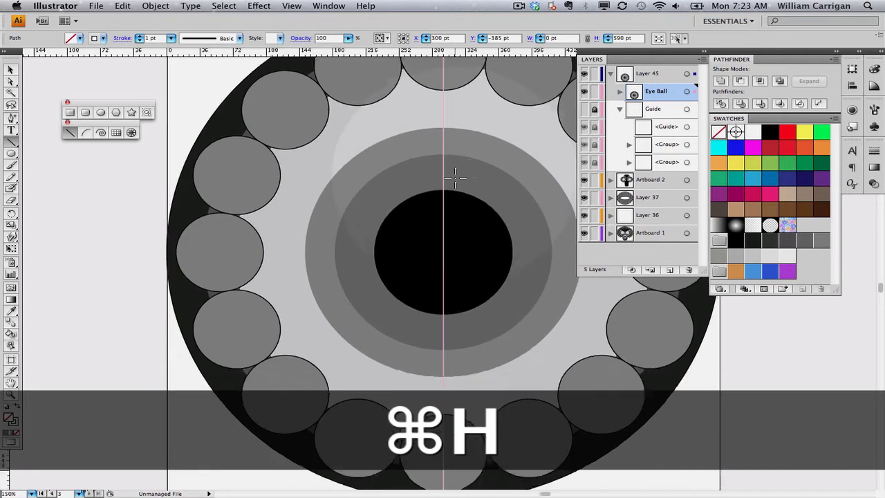
# Make a copy of the vertical line rotated by 22.5/2 (11.25) degrees about the center of the eyeball.
pyautogui.scroll(4, 455, 178)
pyautogui.moveTo(456, 177); pyautogui.dragTo(245, 168)
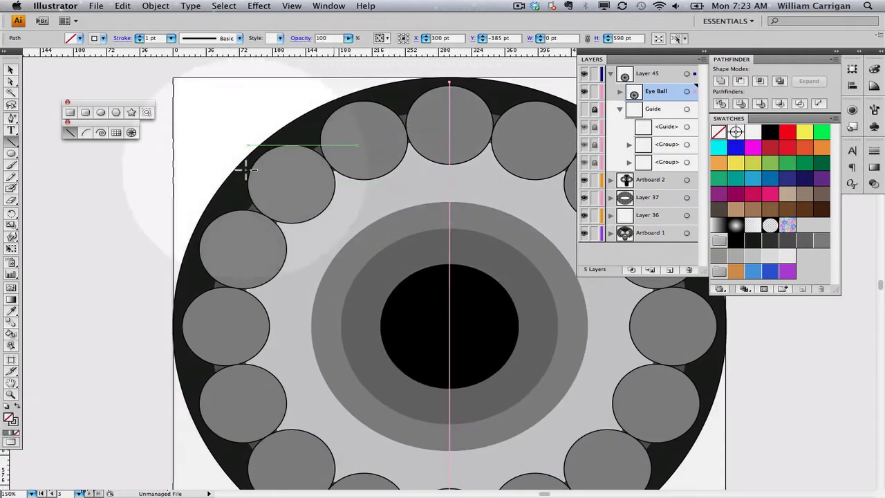
pyautogui.press('r')
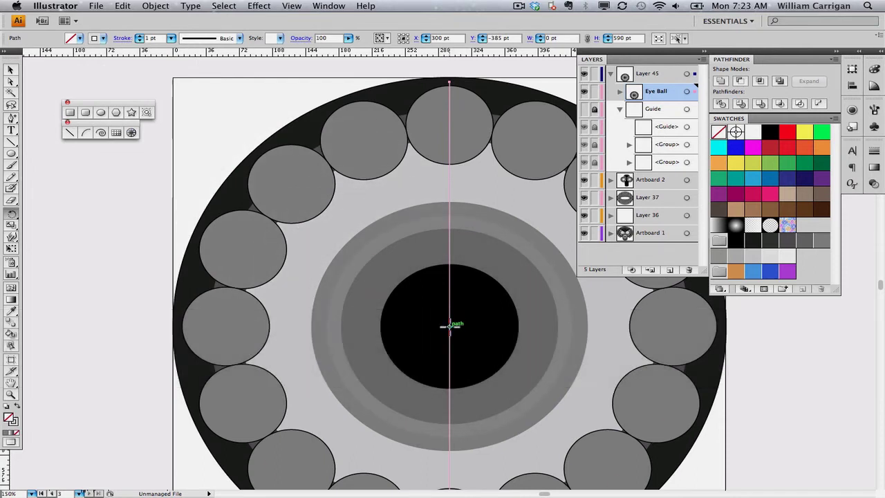
pyautogui.press('alt')
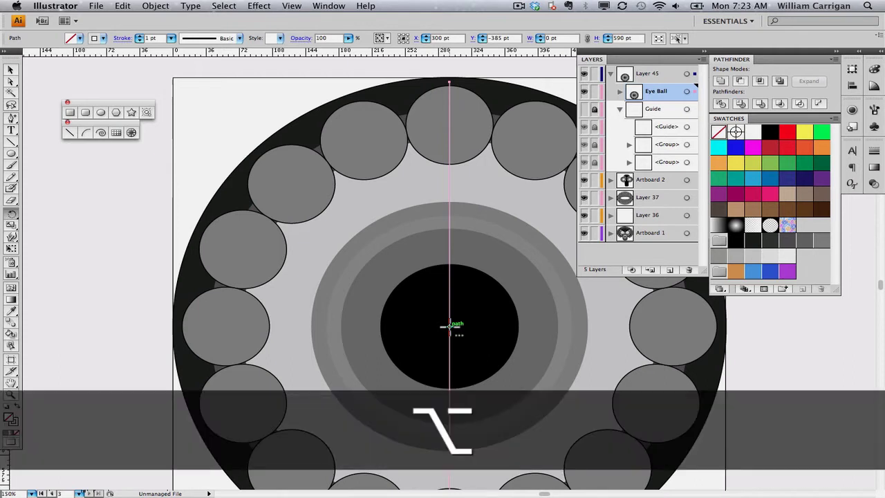
pyautogui.keyDown('alt'); pyautogui.click(450, 326); pyautogui.keyUp('alt')
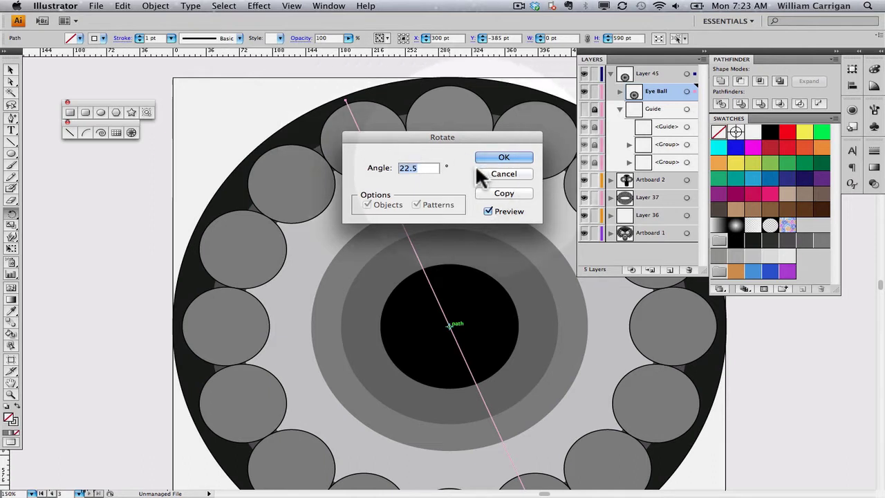
pyautogui.moveTo(450, 133); pyautogui.dragTo(145, 73)
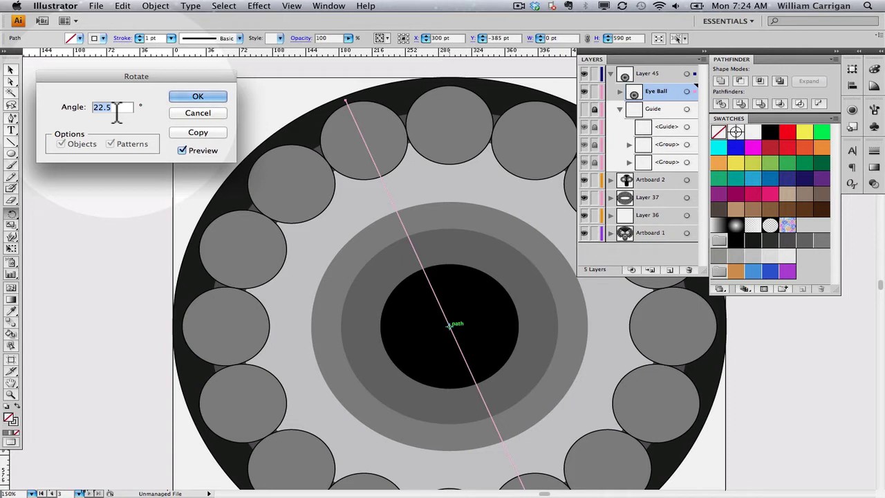
pyautogui.click(117, 108)
pyautogui.write('/')
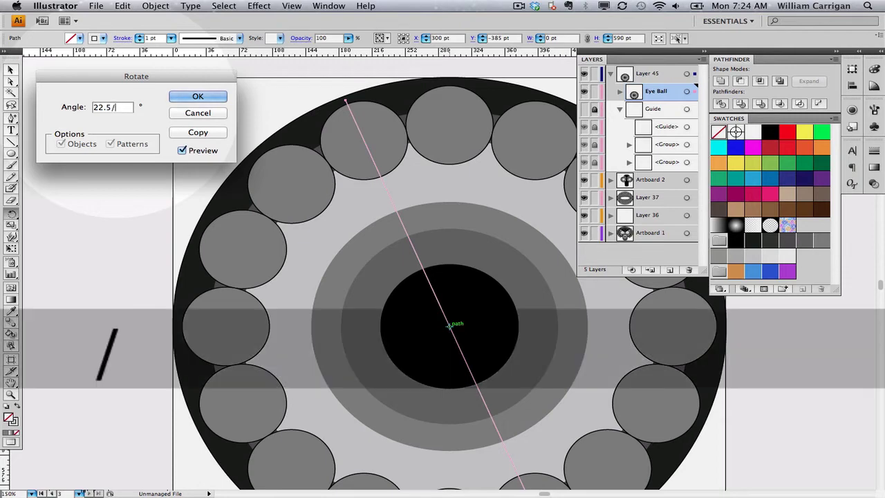
pyautogui.write('2')
pyautogui.press('Tab')
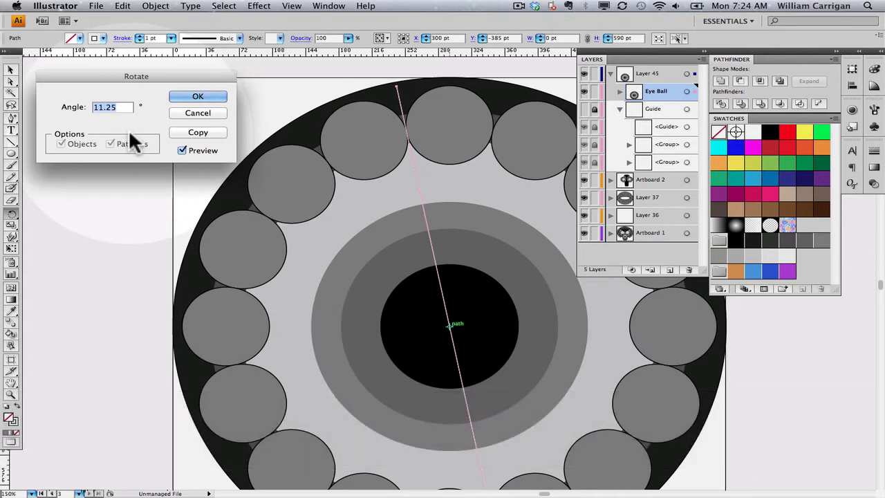
pyautogui.click(188, 133)
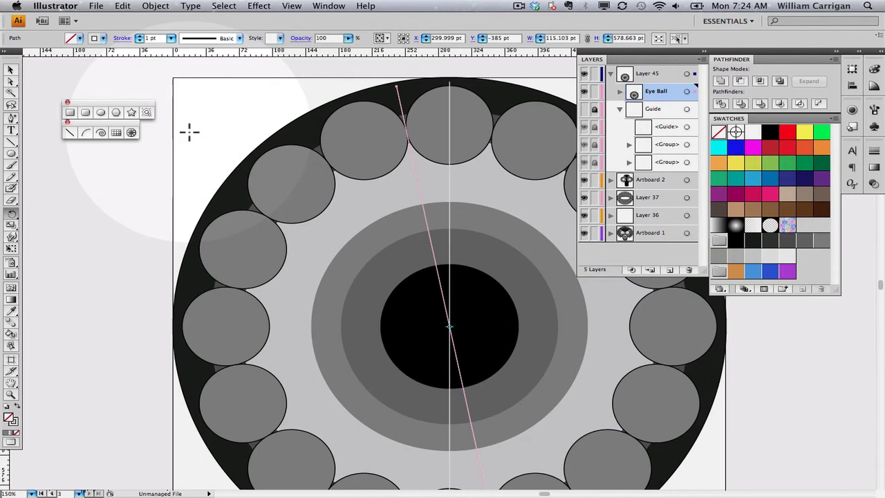
# Repeat the rotated copy seven times to fan lines around the center until one lies horizontal.
pyautogui.press('super+d')
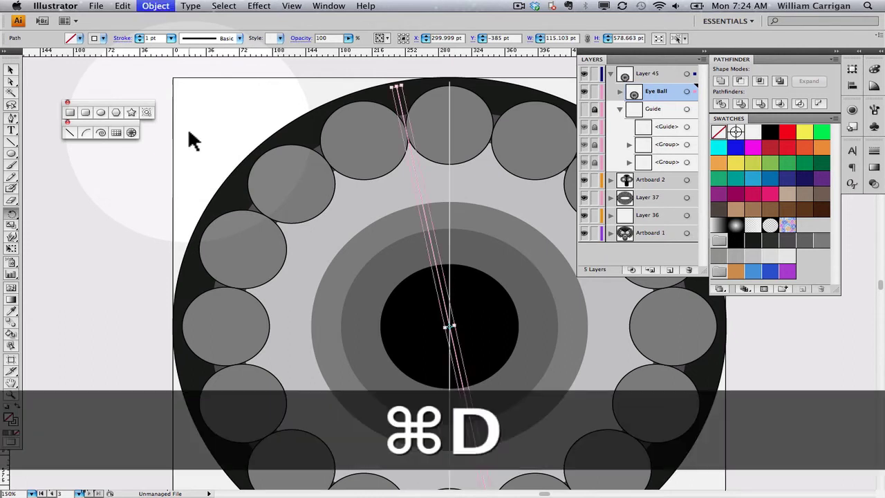
pyautogui.press('super+d')
pyautogui.press('super+d')
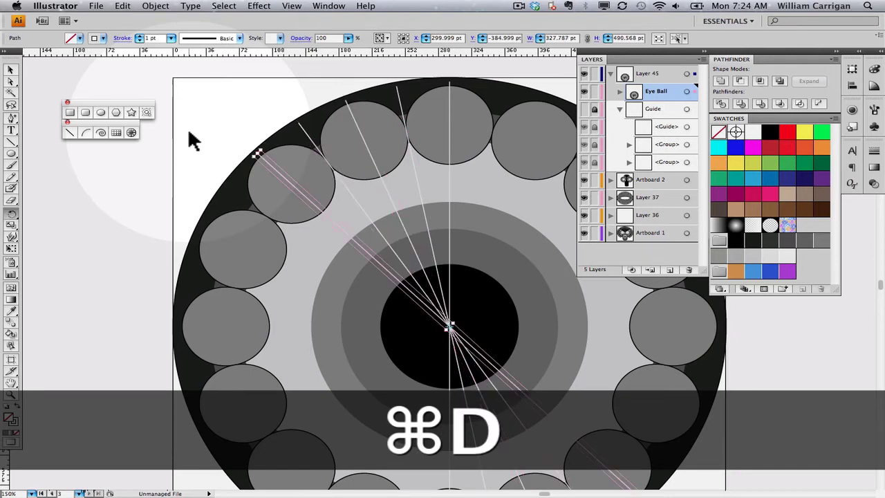
pyautogui.press('super+d')
pyautogui.press('super+d')
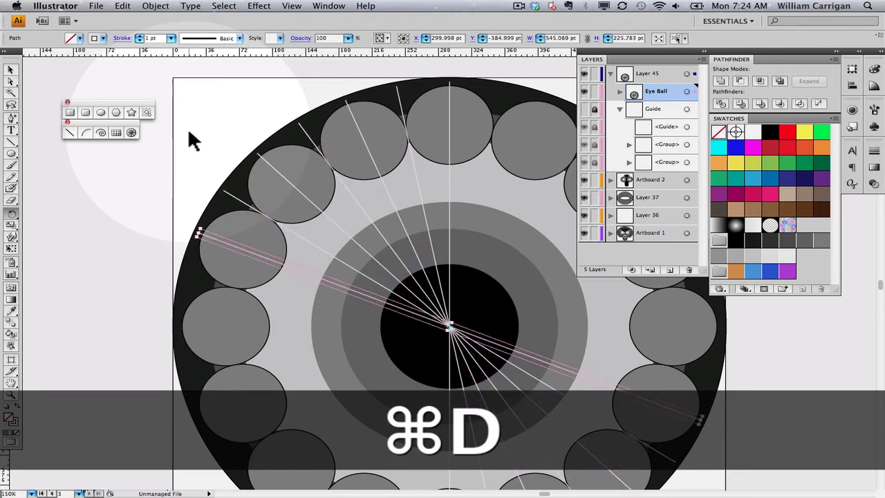
pyautogui.press('super+d')
pyautogui.press('super+d')
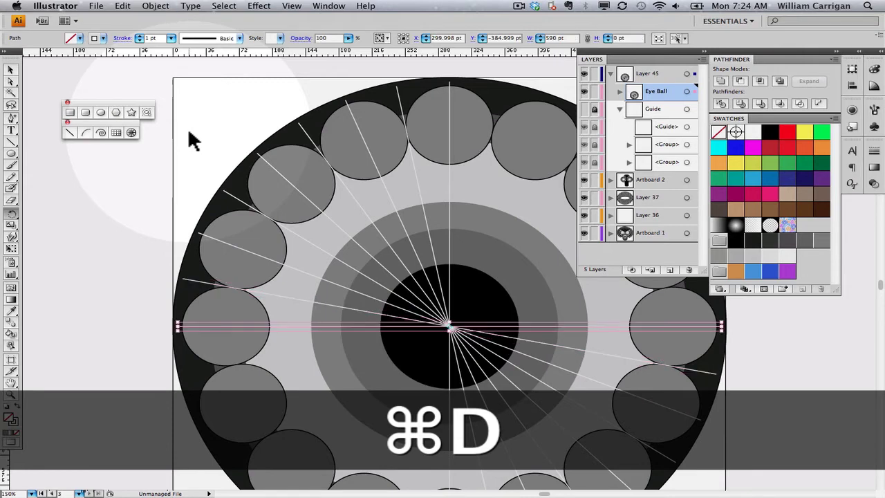
# Undo the last four rotated line copies, back to the line at 45 degrees.
pyautogui.press('r')
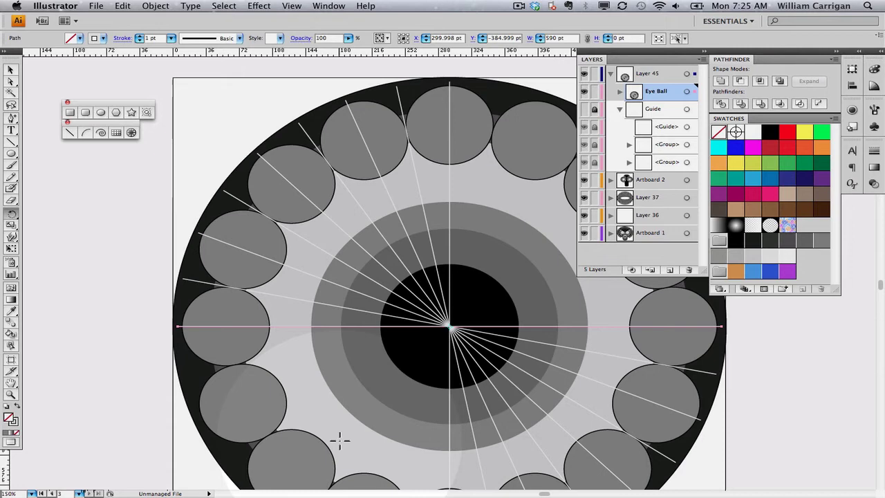
pyautogui.press('super+z')
pyautogui.press('super+z')
pyautogui.press('super+z')
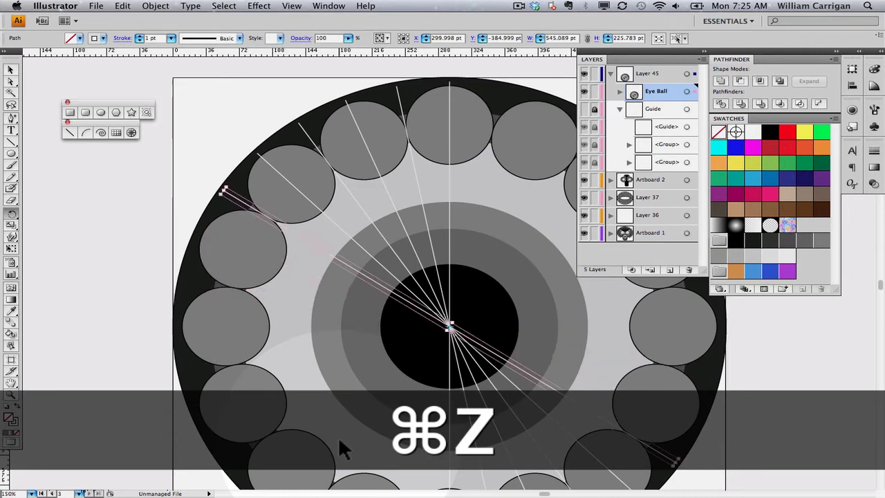
pyautogui.press('super+z')
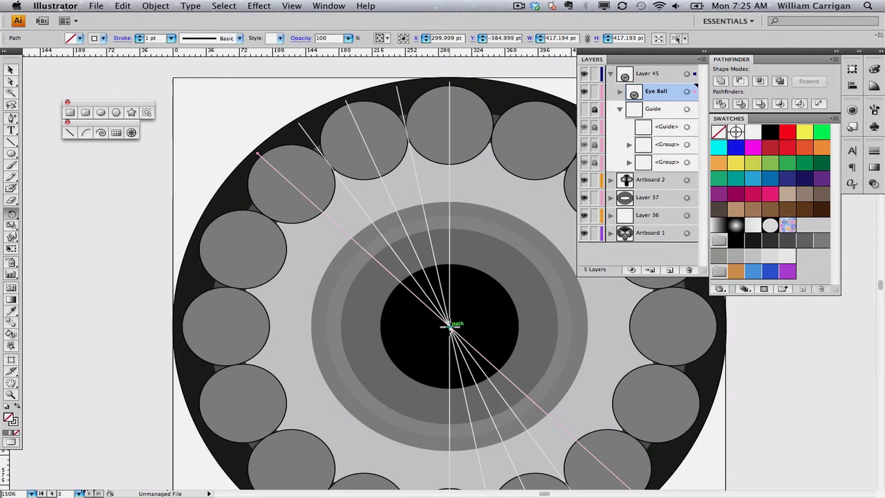
# Make a copy of the 45-degree line rotated by 11.25*4 (45) degrees about the center of the eyeball.
pyautogui.keyDown('alt'); pyautogui.click(450, 327); pyautogui.keyUp('alt')
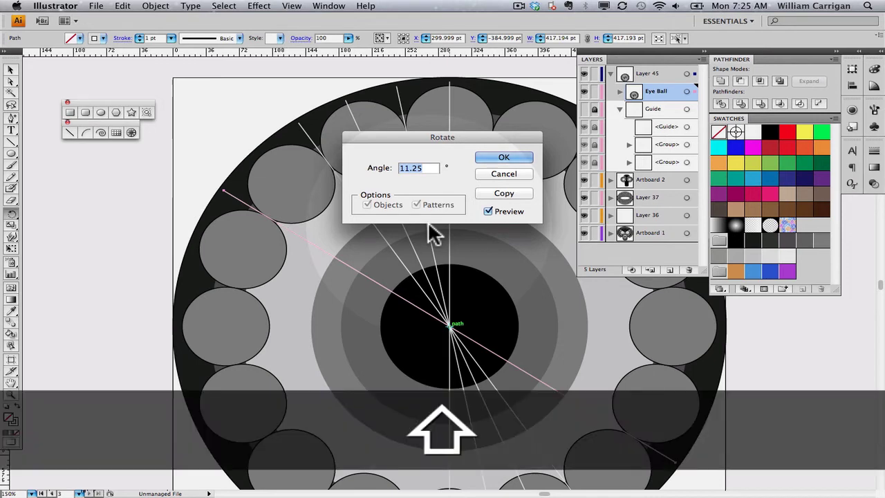
pyautogui.write('*')
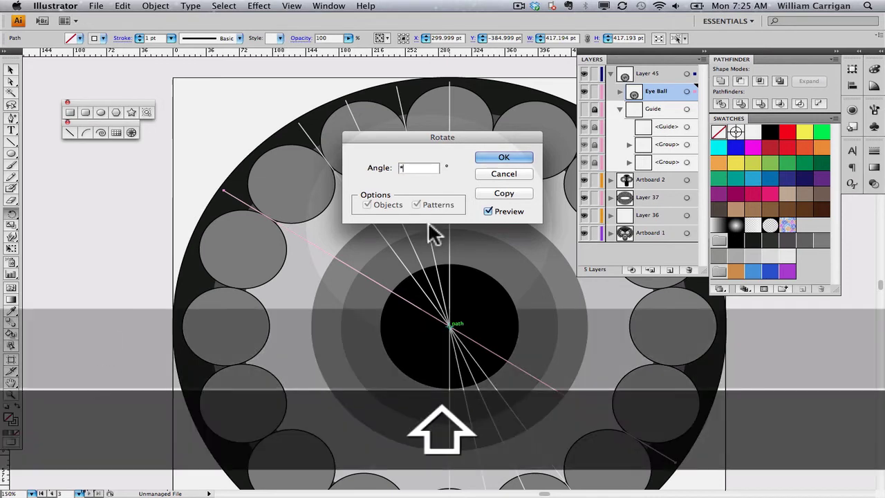
pyautogui.press('BackSpace')
pyautogui.write('11.')
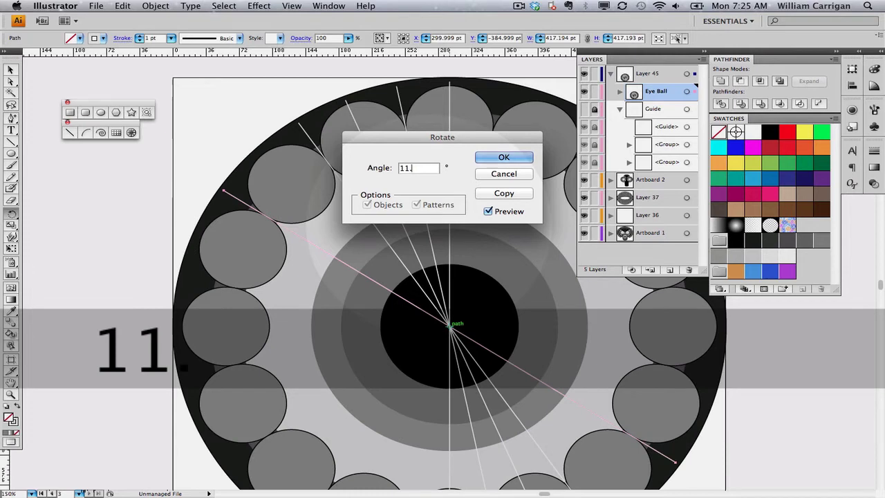
pyautogui.write('25*')
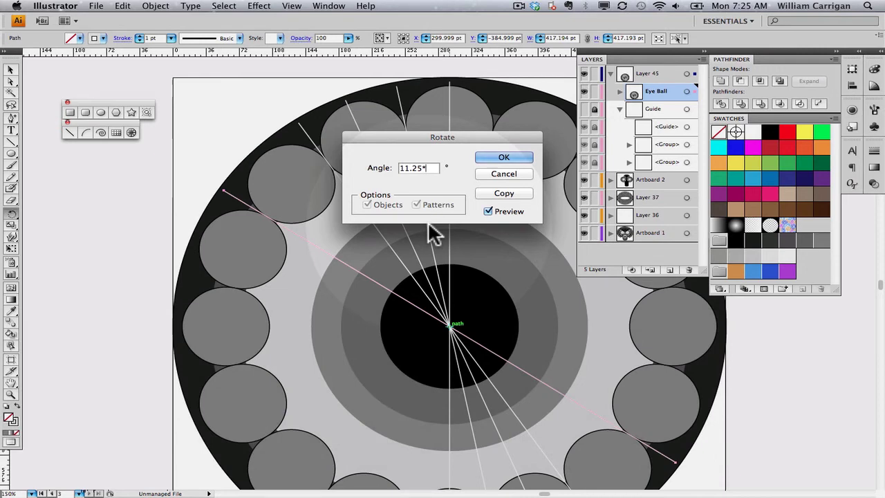
pyautogui.write('4')
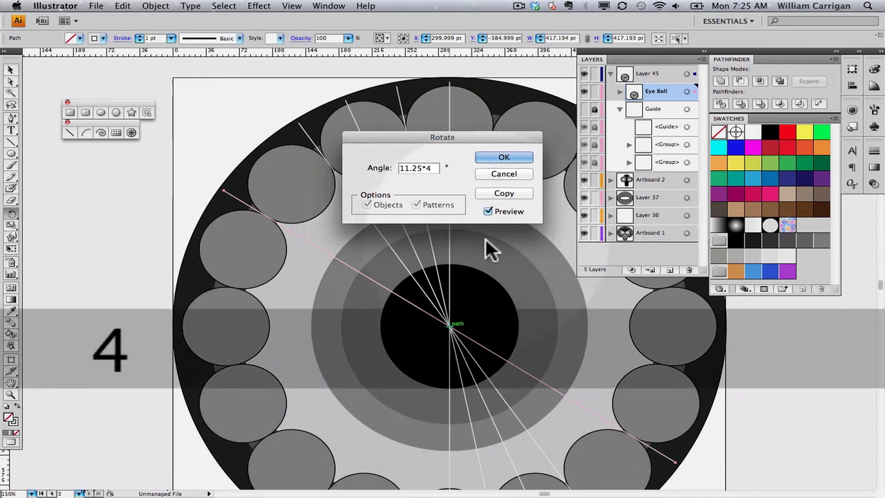
pyautogui.press('Tab')
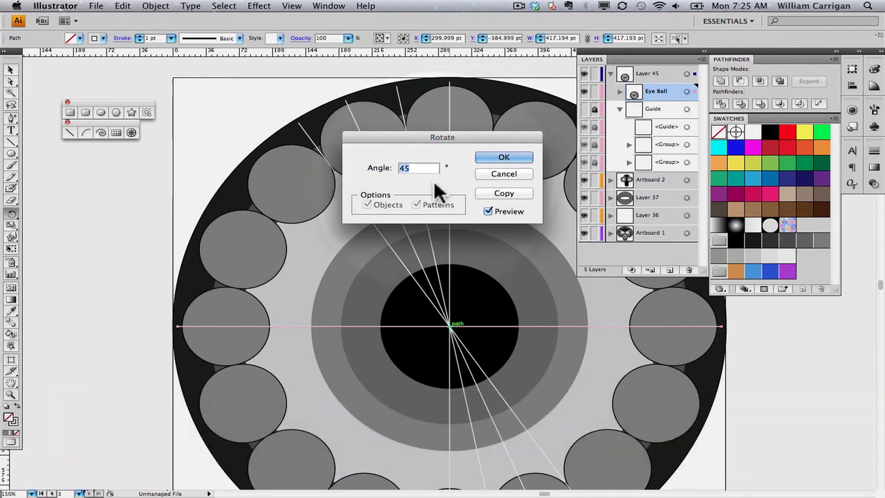
pyautogui.click(498, 193)
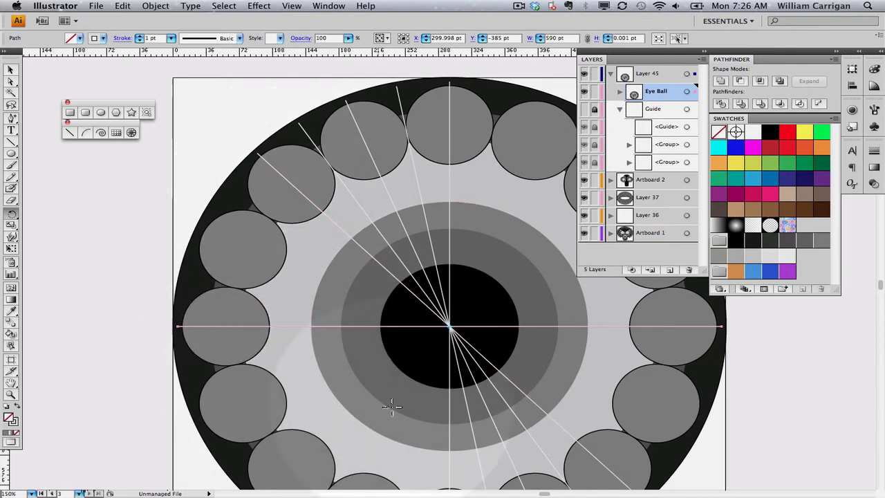
pyautogui.scroll(-2, 397, 370)
pyautogui.scroll(-2, 396, 370)
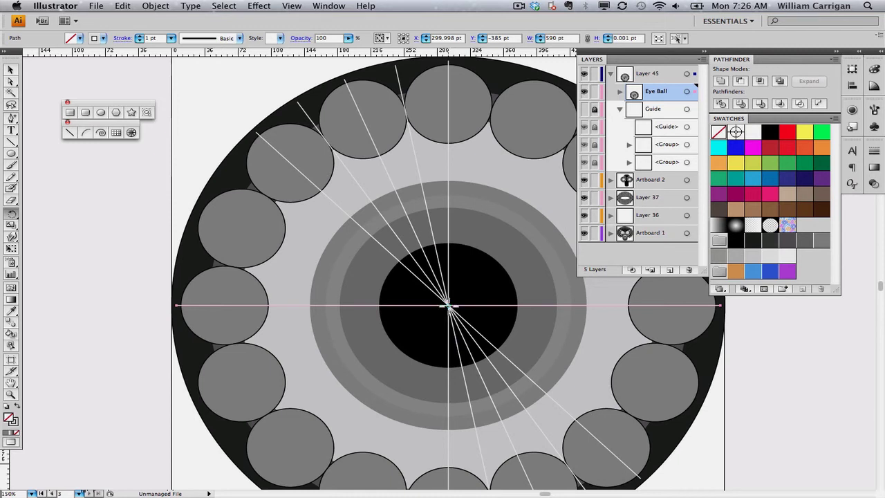
pyautogui.press('shift')
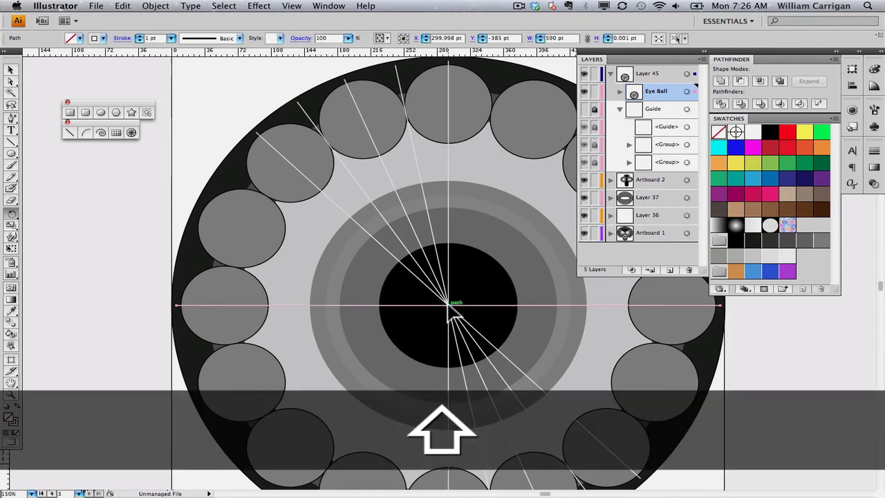
pyautogui.press('alt')
pyautogui.keyDown('alt'); pyautogui.click(117, 293); pyautogui.keyUp('alt')
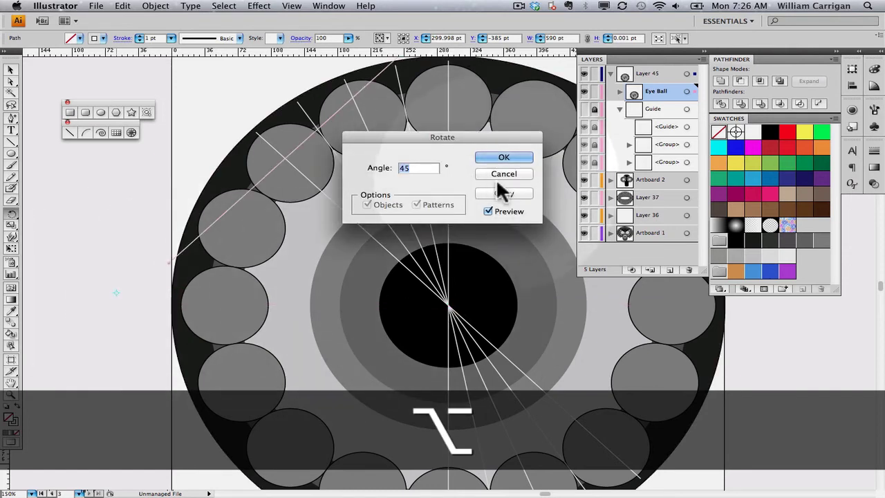
pyautogui.click(501, 171)
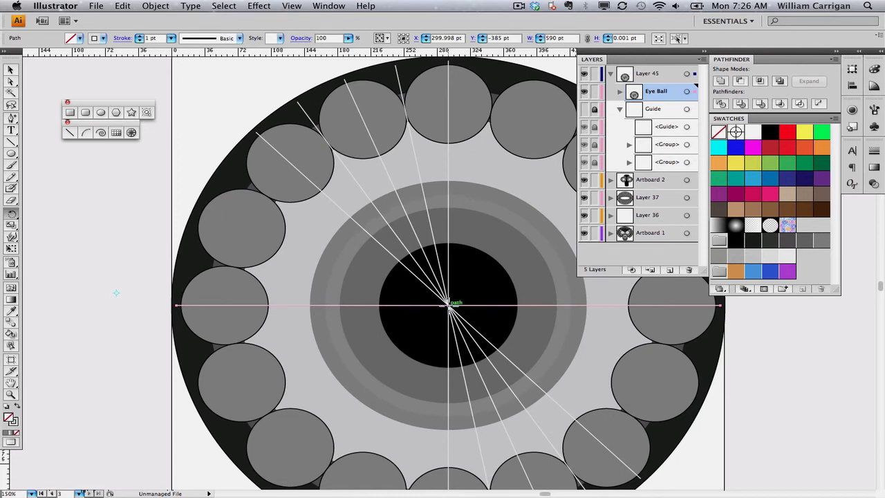
# Make a copy of the horizontal line rotated by 45/4 (11.25) degrees about the center of the eyeball.
pyautogui.keyDown('alt'); pyautogui.click(450, 304); pyautogui.keyUp('alt')
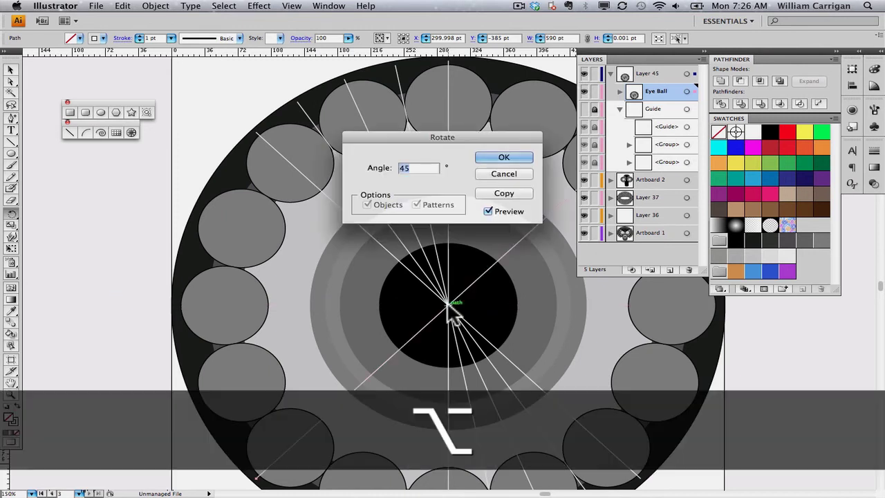
pyautogui.click(418, 167)
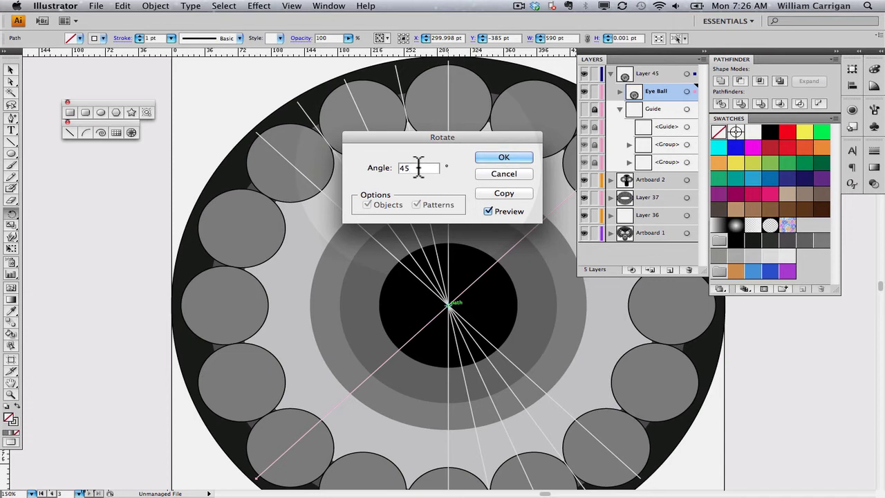
pyautogui.write('/4')
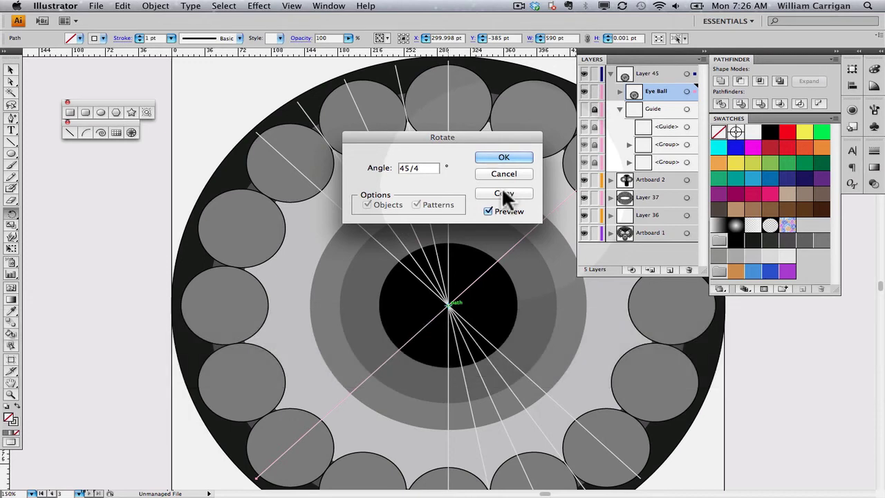
pyautogui.press('Tab')
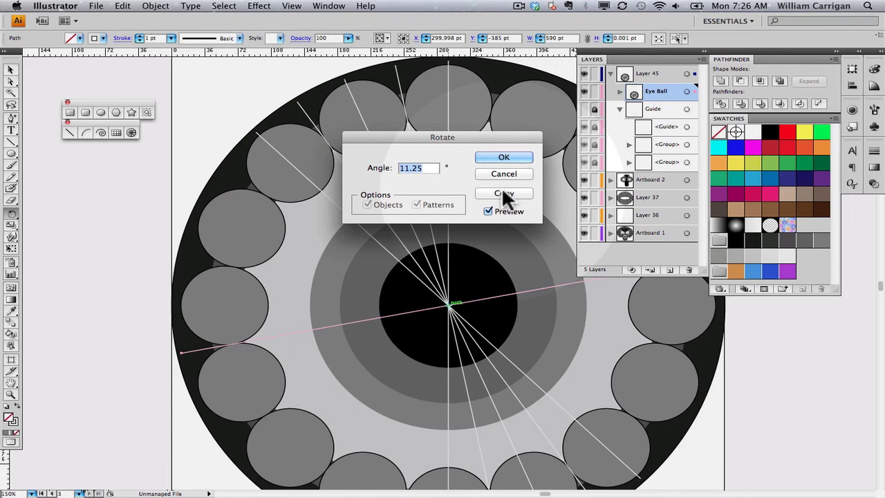
pyautogui.click(501, 187)
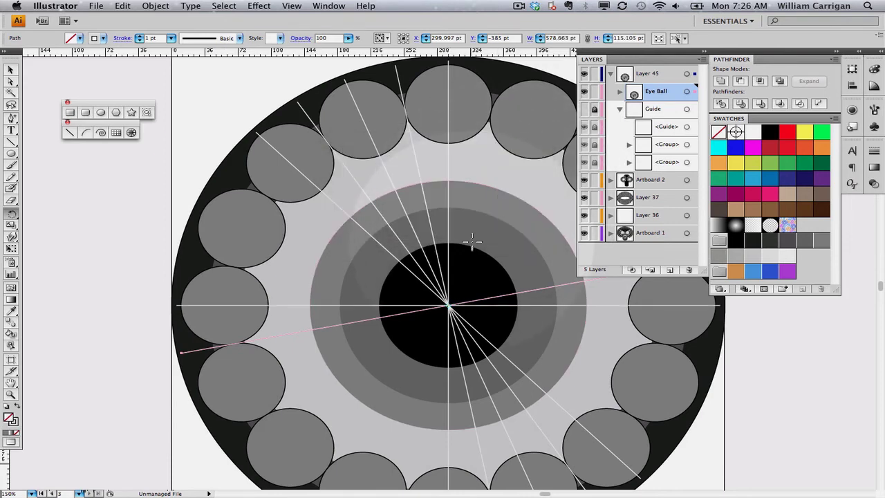
# Repeat the 11.25-degree rotated copy three times to fan more lines beyond the horizontal one.
pyautogui.press('super')
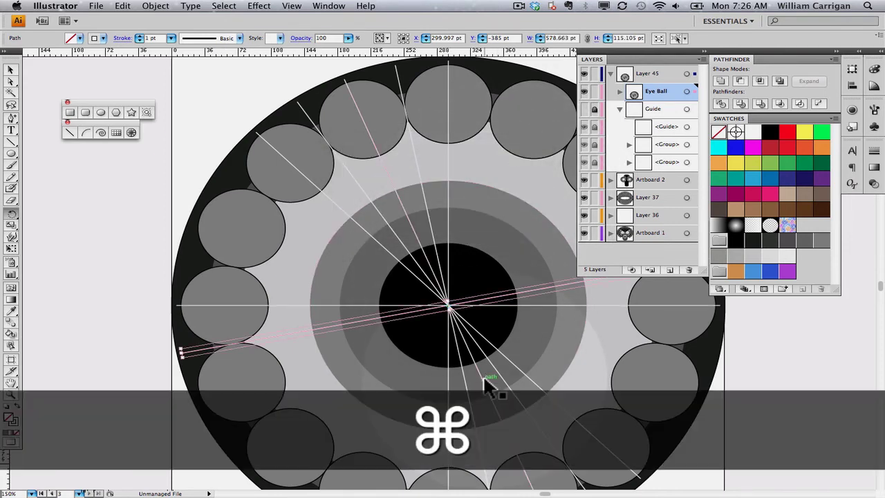
pyautogui.press('super+d')
pyautogui.press('super+d')
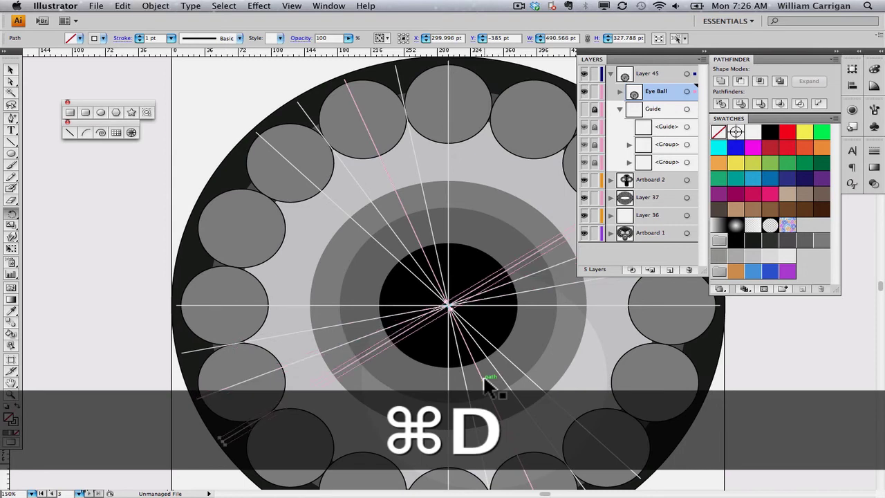
pyautogui.press('super+d')
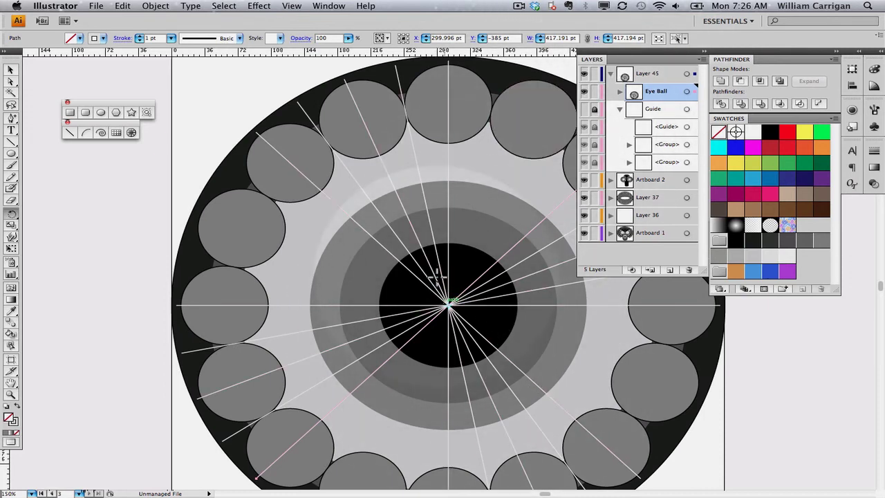
# Collapse the Layers panel off the artwork and select all the light gray lines running through the eyeball's center.
pyautogui.doubleClick(705, 61)
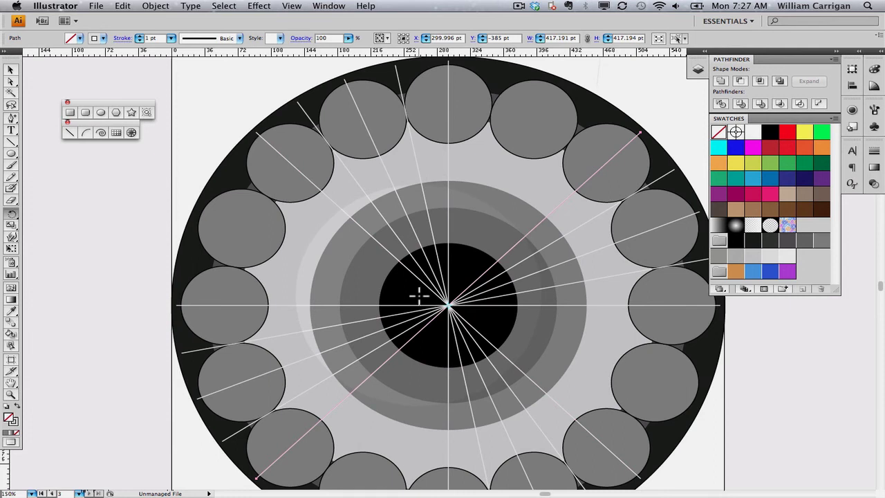
pyautogui.press('super')
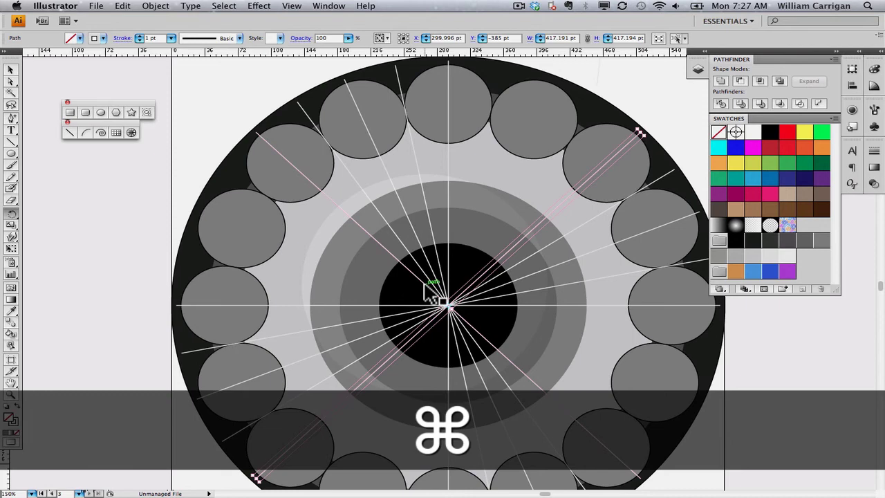
pyautogui.keyDown('super'); pyautogui.click(425, 283); pyautogui.keyUp('super')
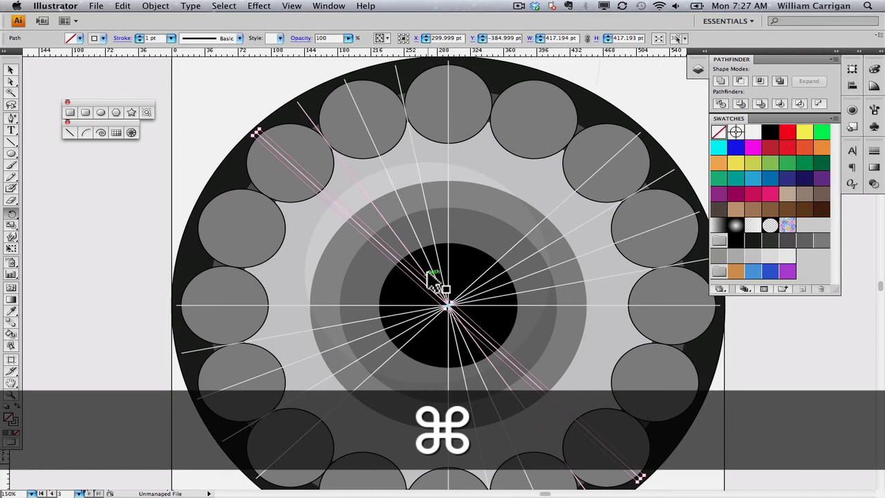
pyautogui.press('shift')
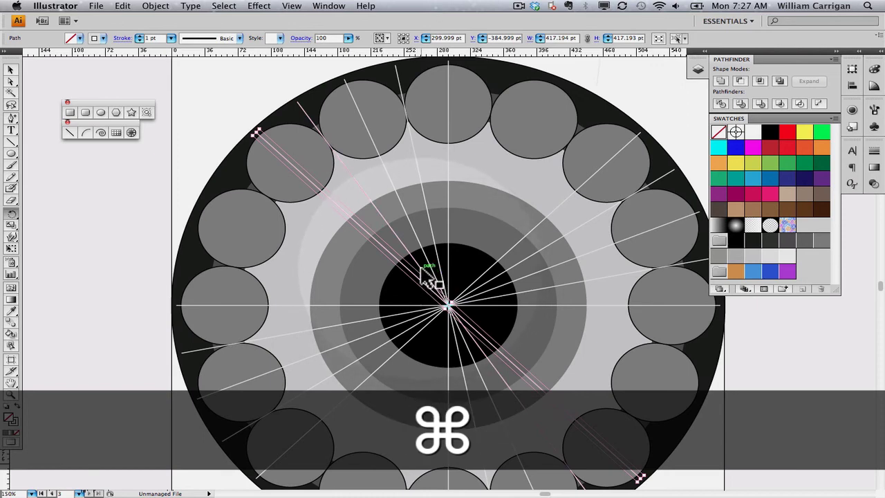
pyautogui.press('shift')
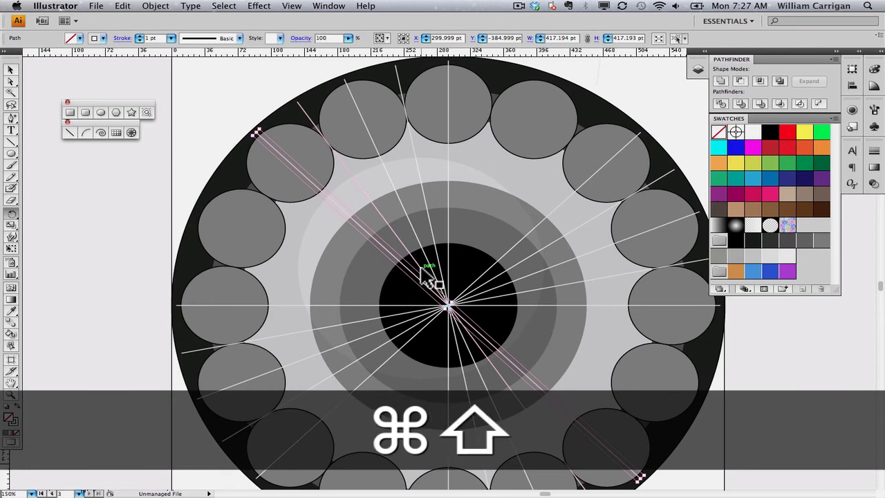
pyautogui.keyDown('shift'); pyautogui.keyDown('super'); pyautogui.click(422, 267); pyautogui.keyUp('super'); pyautogui.keyUp('shift')
pyautogui.keyDown('shift'); pyautogui.keyDown('super'); pyautogui.click(430, 263); pyautogui.keyUp('super'); pyautogui.keyUp('shift')
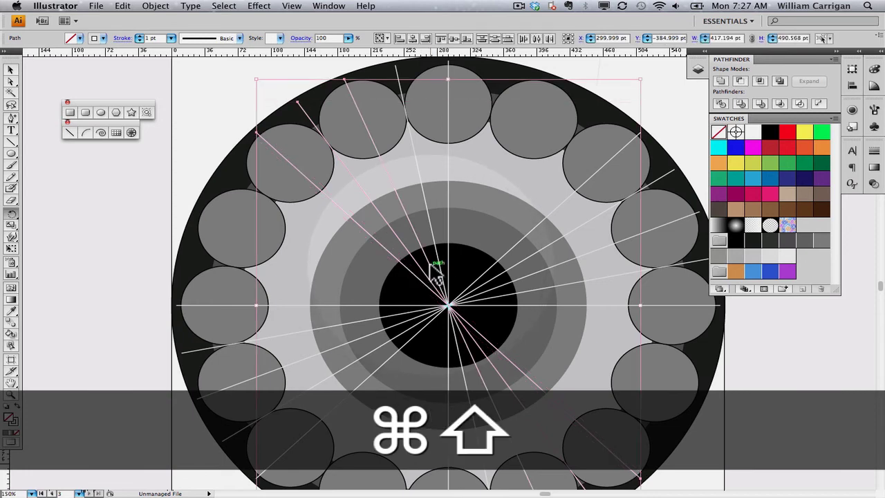
pyautogui.keyDown('shift'); pyautogui.keyDown('super'); pyautogui.click(448, 265); pyautogui.keyUp('super'); pyautogui.keyUp('shift')
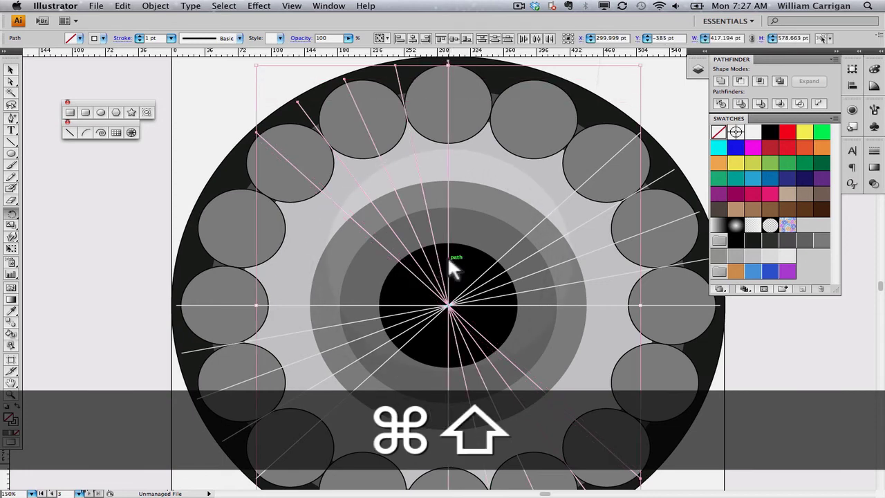
pyautogui.keyDown('shift'); pyautogui.keyDown('super'); pyautogui.click(509, 255); pyautogui.keyUp('super'); pyautogui.keyUp('shift')
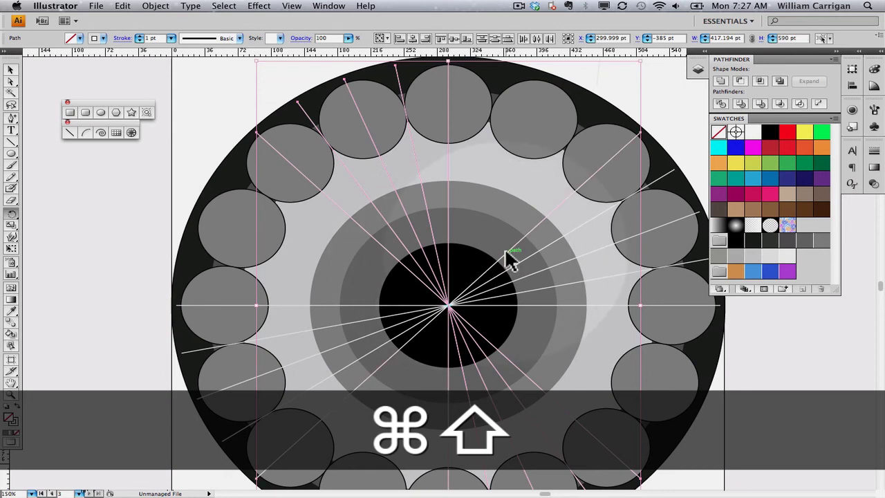
pyautogui.keyDown('shift'); pyautogui.keyDown('super'); pyautogui.click(523, 257); pyautogui.keyUp('super'); pyautogui.keyUp('shift')
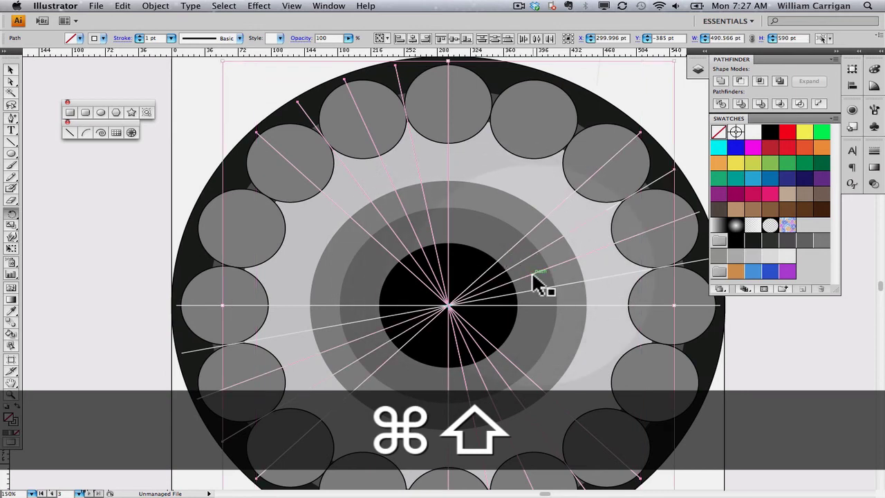
pyautogui.keyDown('shift'); pyautogui.keyDown('super'); pyautogui.click(538, 285); pyautogui.keyUp('super'); pyautogui.keyUp('shift')
pyautogui.keyDown('shift'); pyautogui.keyDown('super'); pyautogui.click(539, 290); pyautogui.keyUp('super'); pyautogui.keyUp('shift')
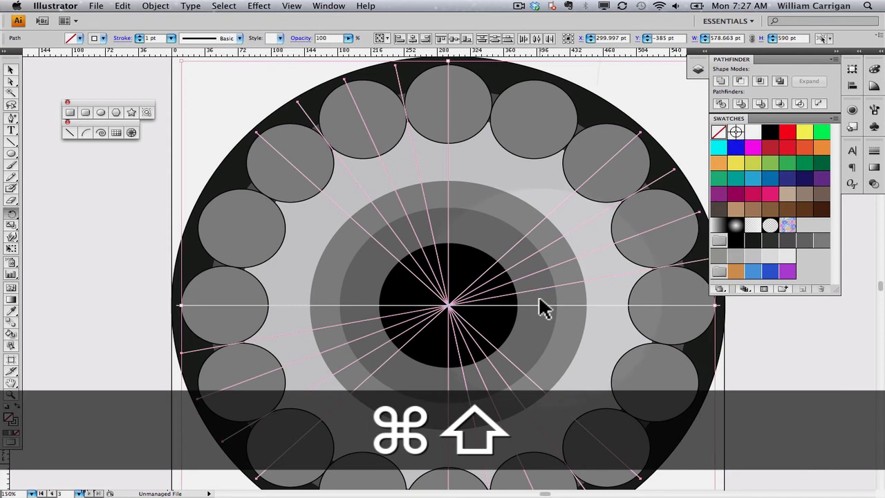
pyautogui.keyDown('shift'); pyautogui.keyDown('super'); pyautogui.click(537, 305); pyautogui.keyUp('super'); pyautogui.keyUp('shift')
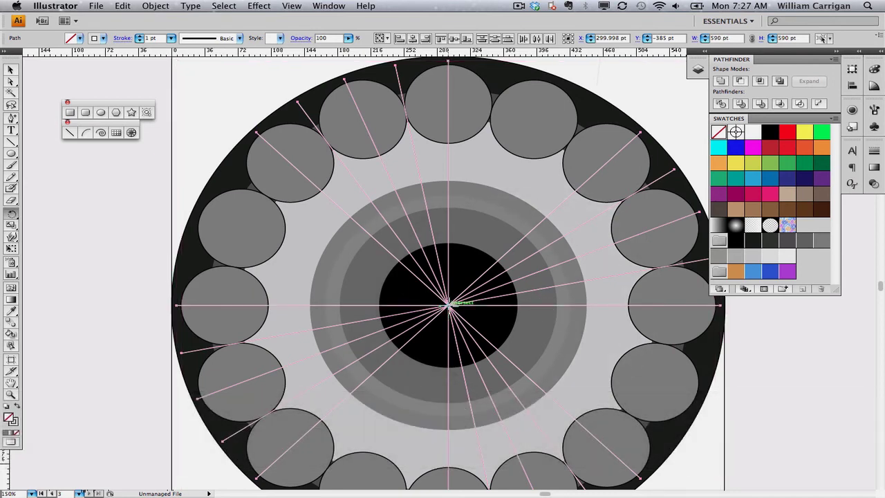
# Rotate the selected lines themselves, without copying, by 11.25*2 (22.5) degrees about the center of the eyeball.
pyautogui.keyDown('alt'); pyautogui.click(450, 305); pyautogui.keyUp('alt')
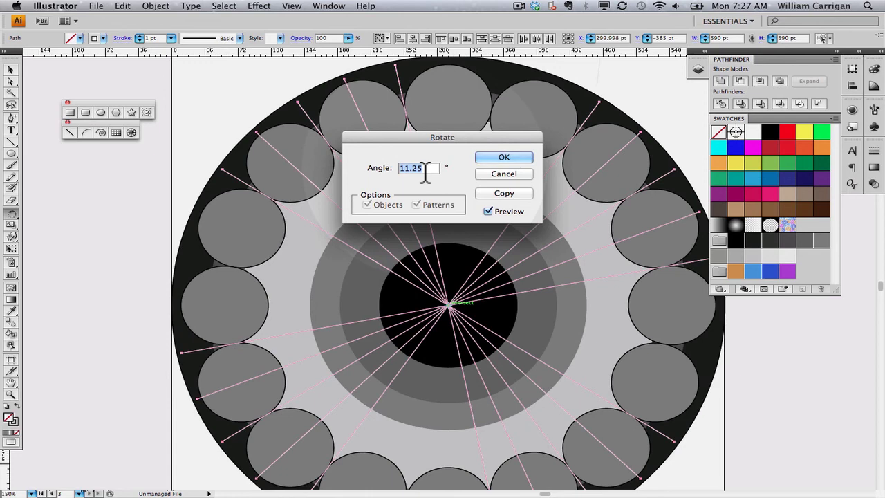
pyautogui.press('Right')
pyautogui.write('*')
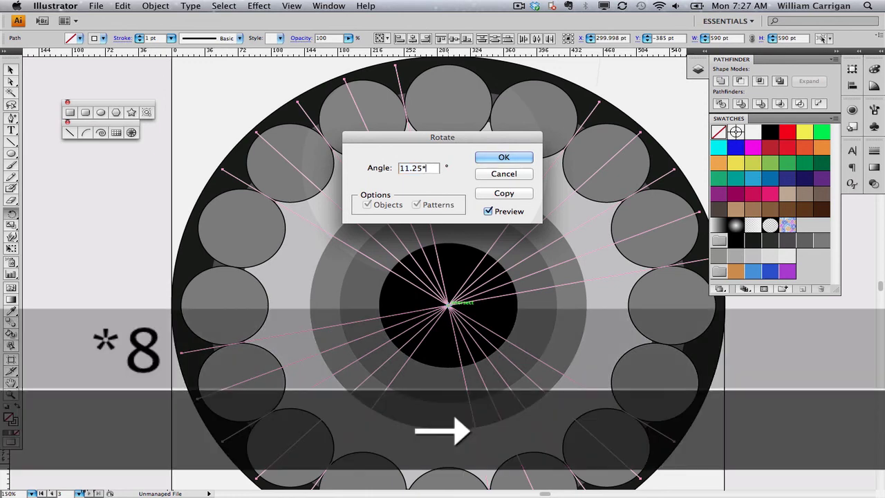
pyautogui.write('2')
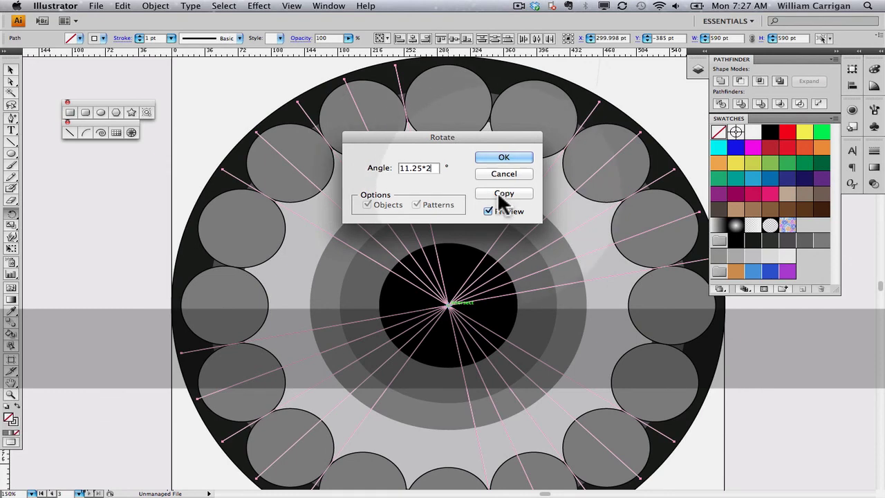
pyautogui.press('Tab')
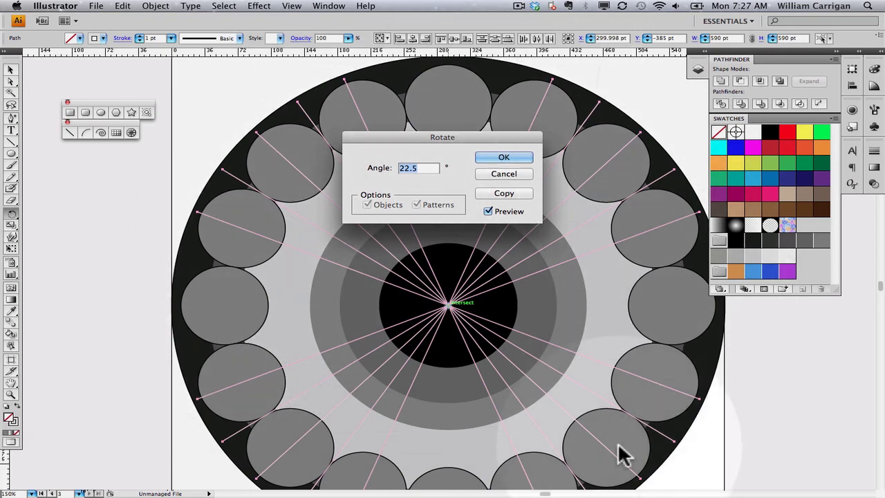
pyautogui.click(504, 157)
pyautogui.moveTo(504, 157); pyautogui.dragTo(424, 335)
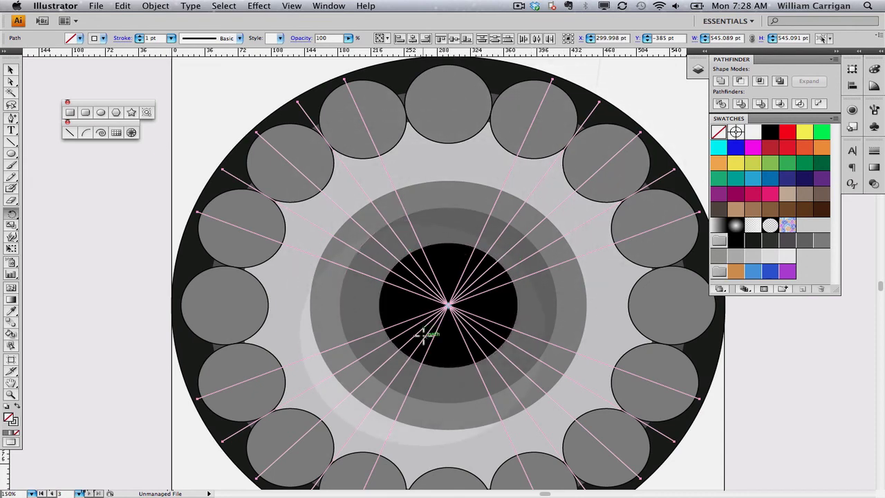